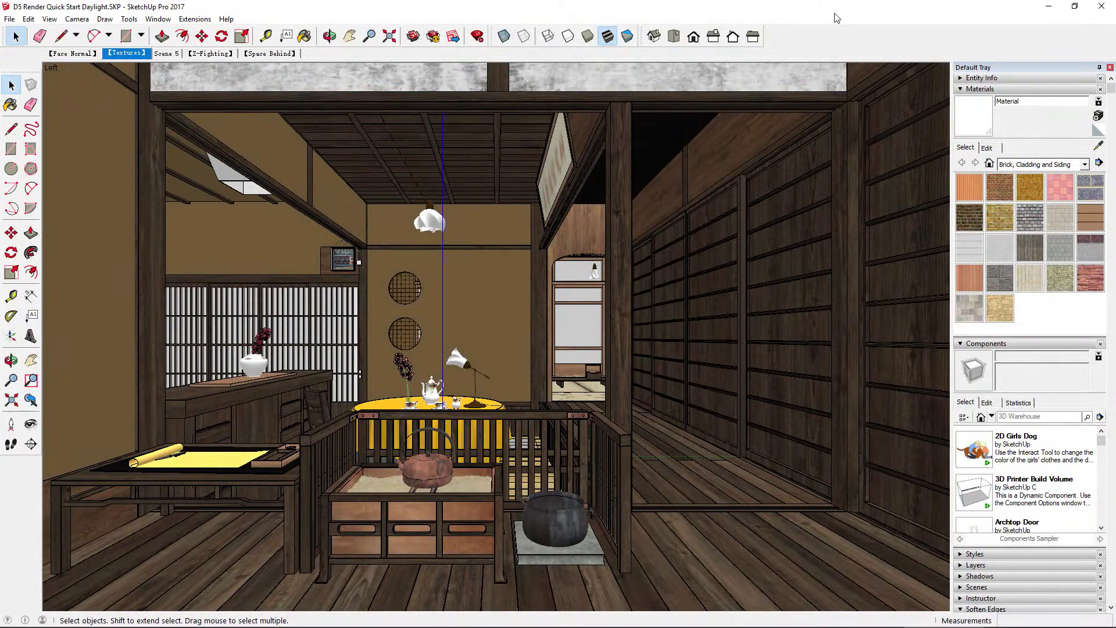
- Switch to Monochrome style and step through the Face Normal, Scene 5, Z-Fighting and Space Behind scenes
left_click(627, 37)
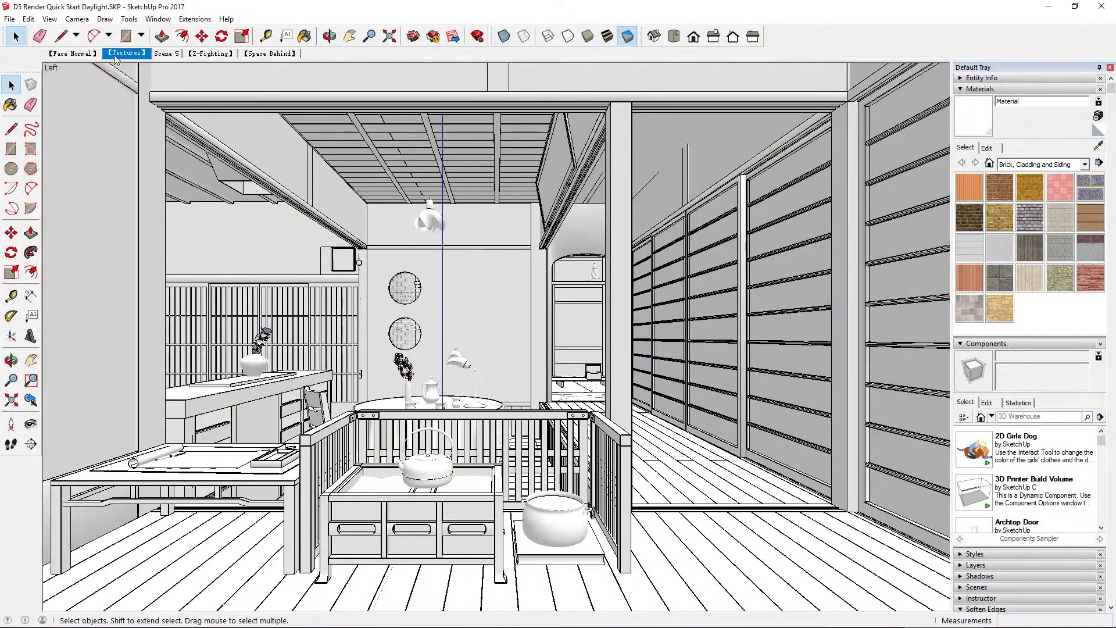
left_click(50, 54)
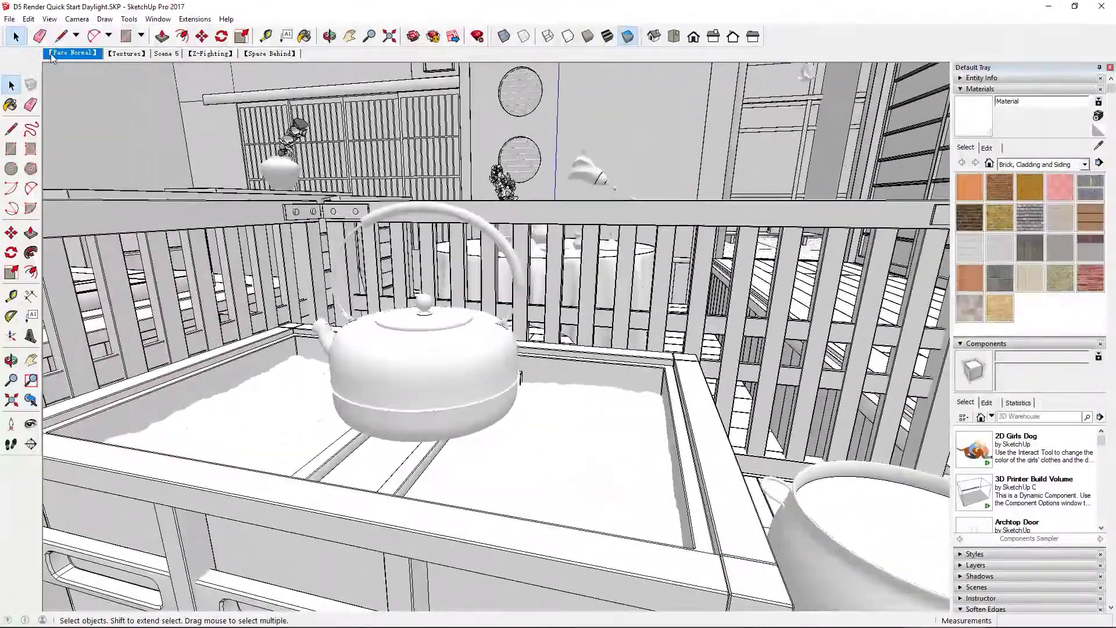
left_click(164, 54)
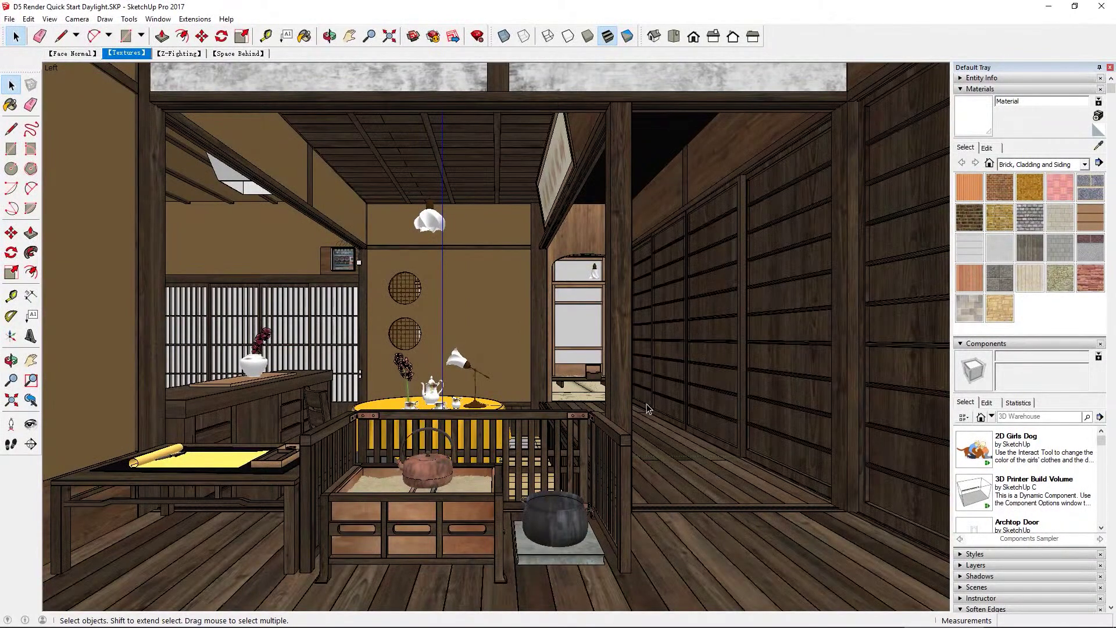
left_click(176, 53)
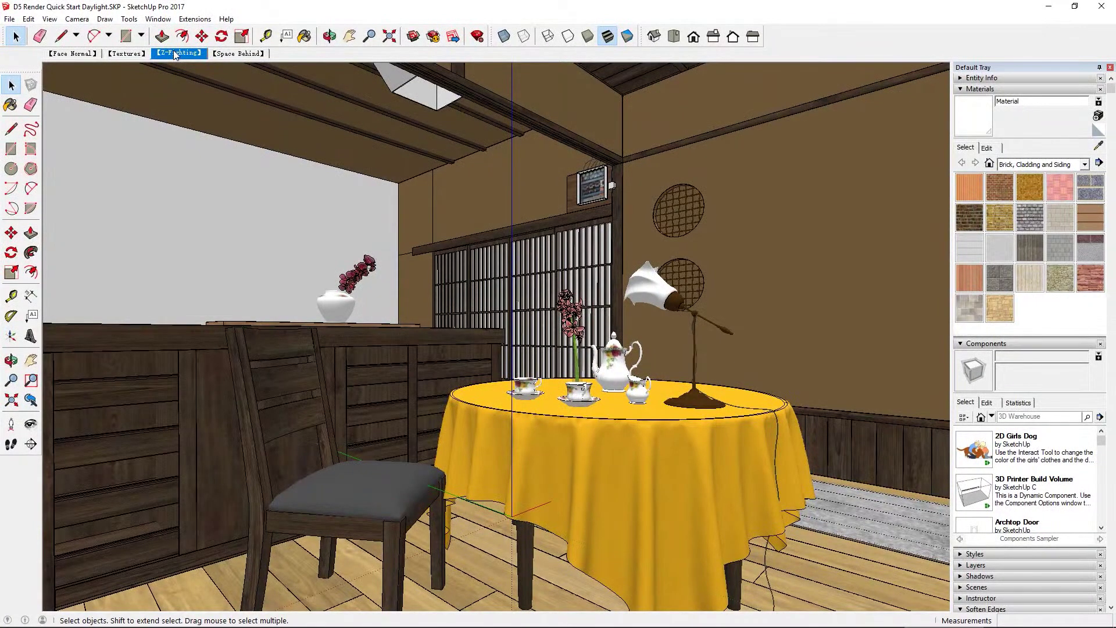
left_click(231, 54)
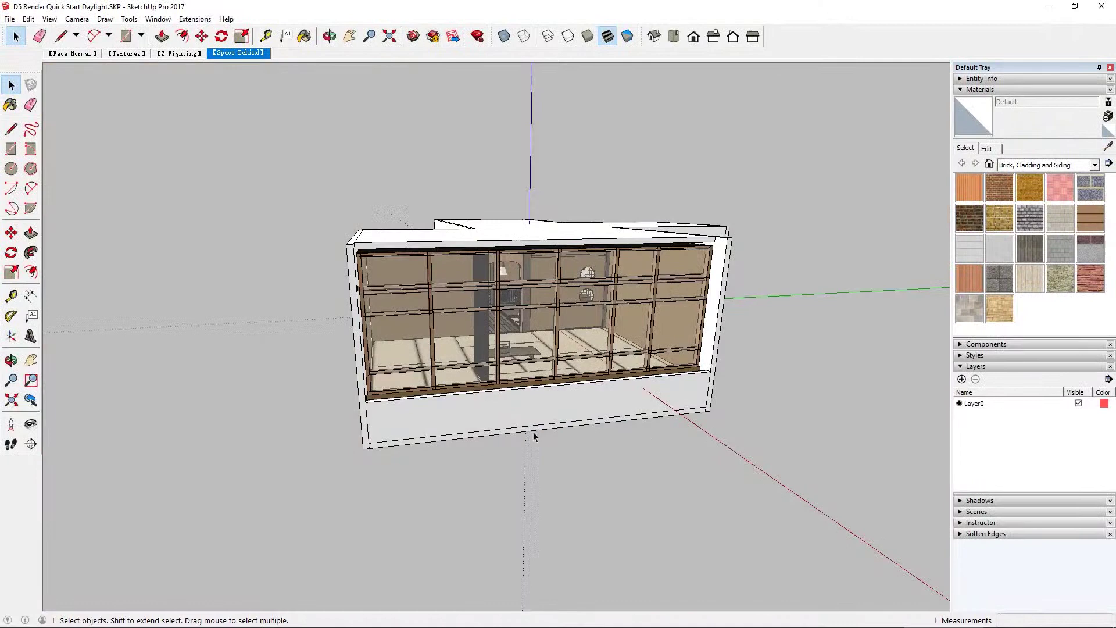
- Open the building group, orbit to look into the rooms, and save the SketchUp model
double_click(455, 421)
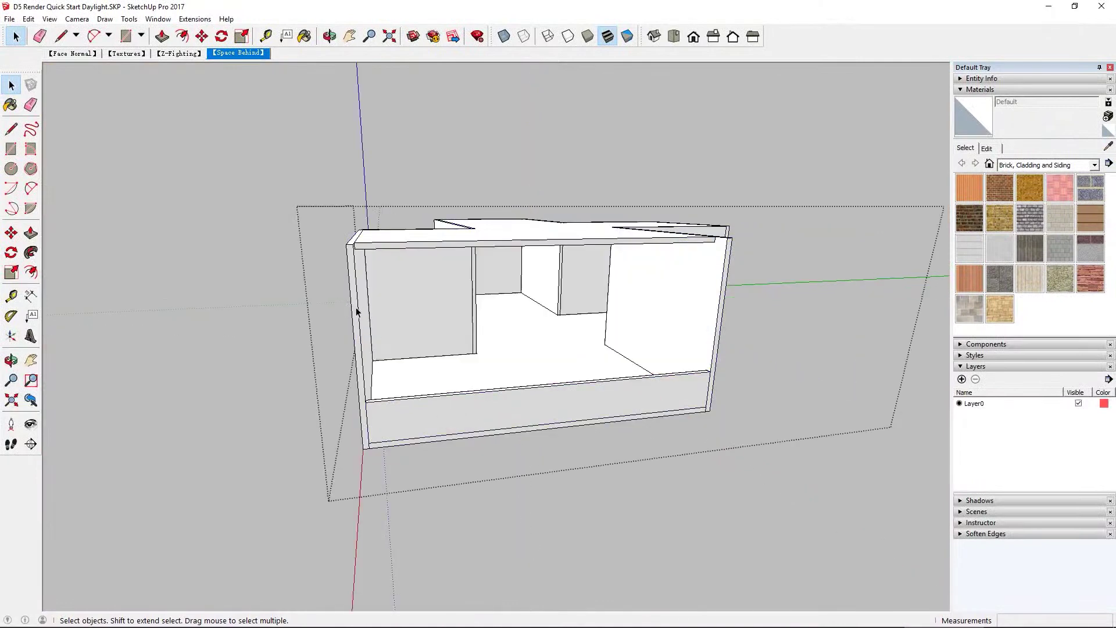
middle_click_drag(686, 292, 590, 281)
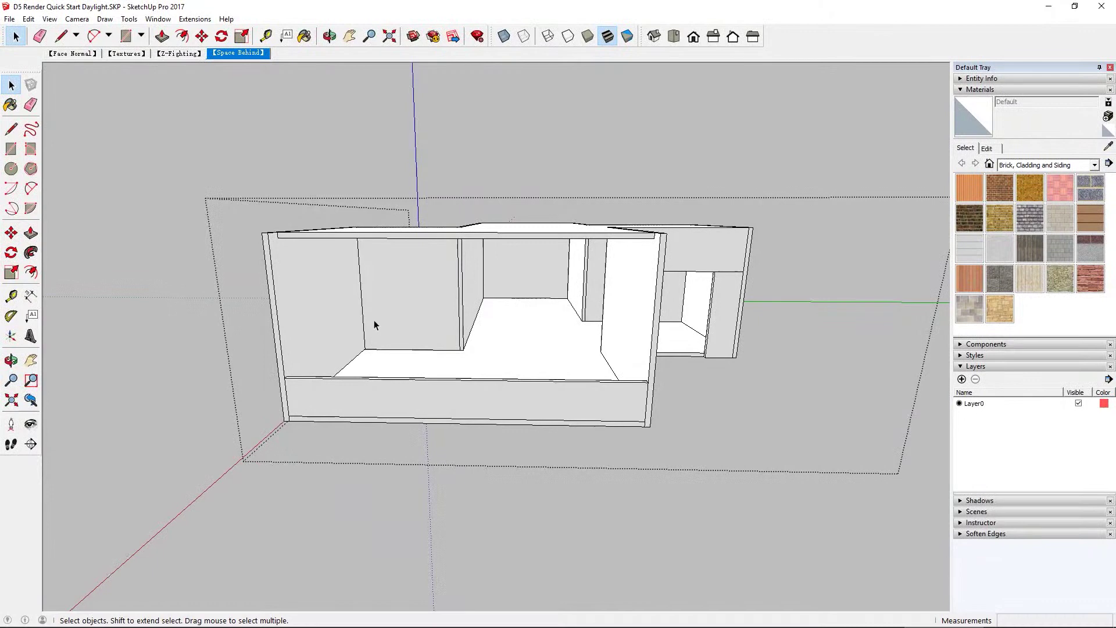
middle_click_drag(374, 319, 434, 285)
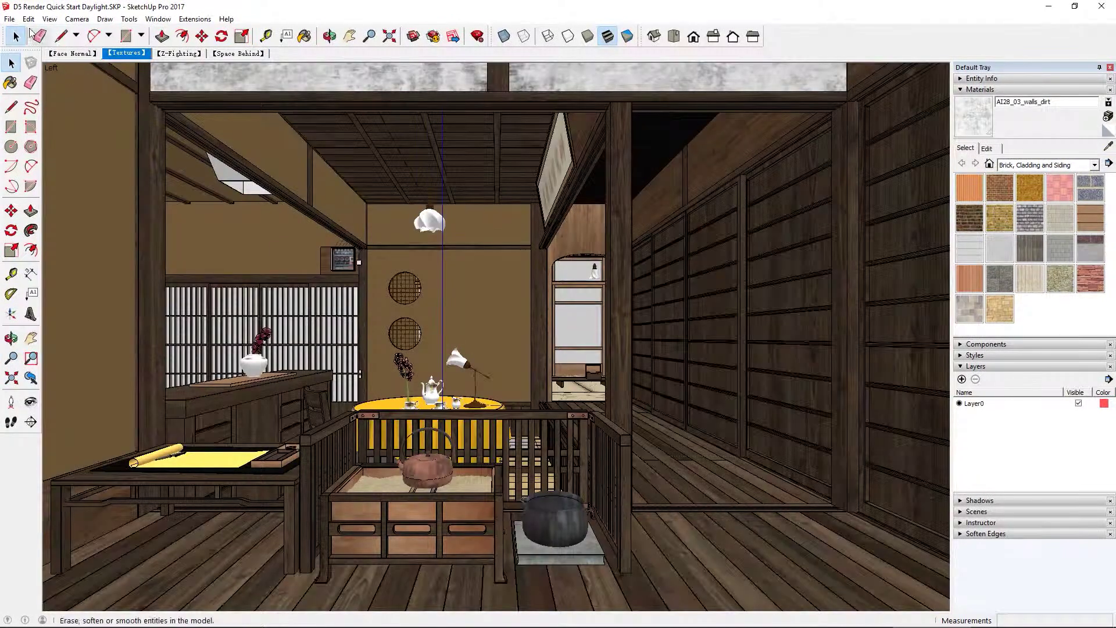
left_click(10, 18)
left_click(36, 62)
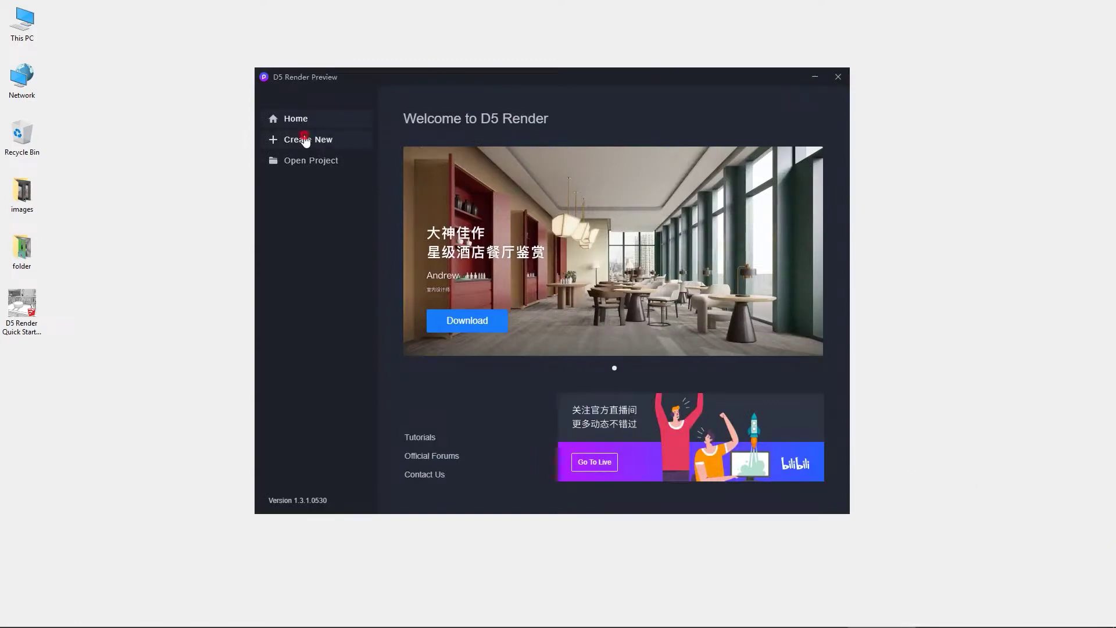
- Create a new D5 Render project from the SketchUp .skp model file
left_click(306, 139)
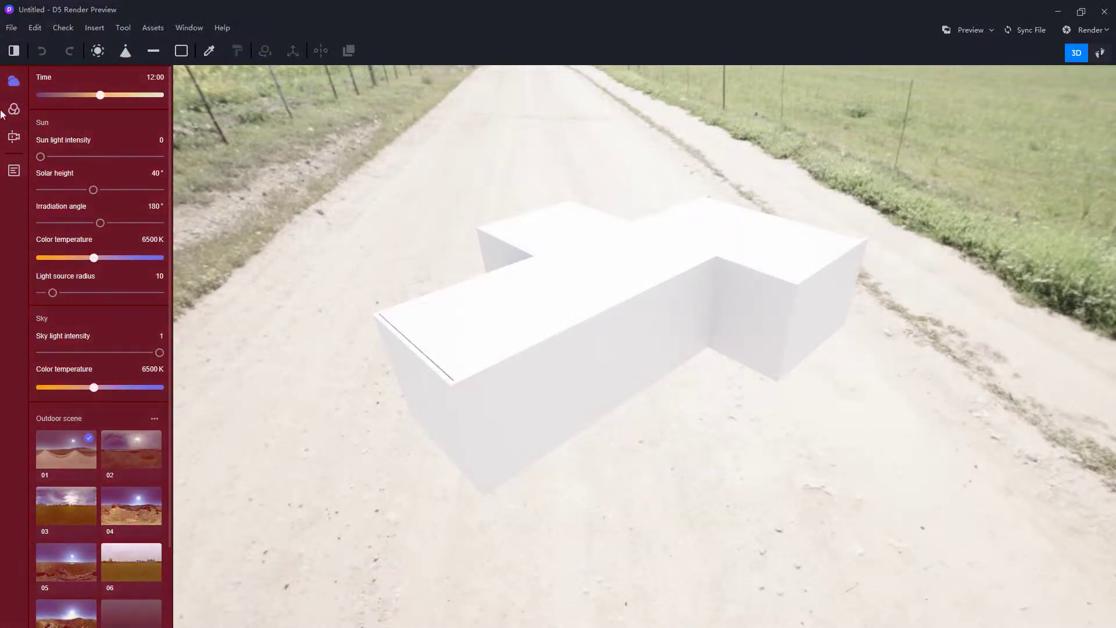
left_click(65, 562)
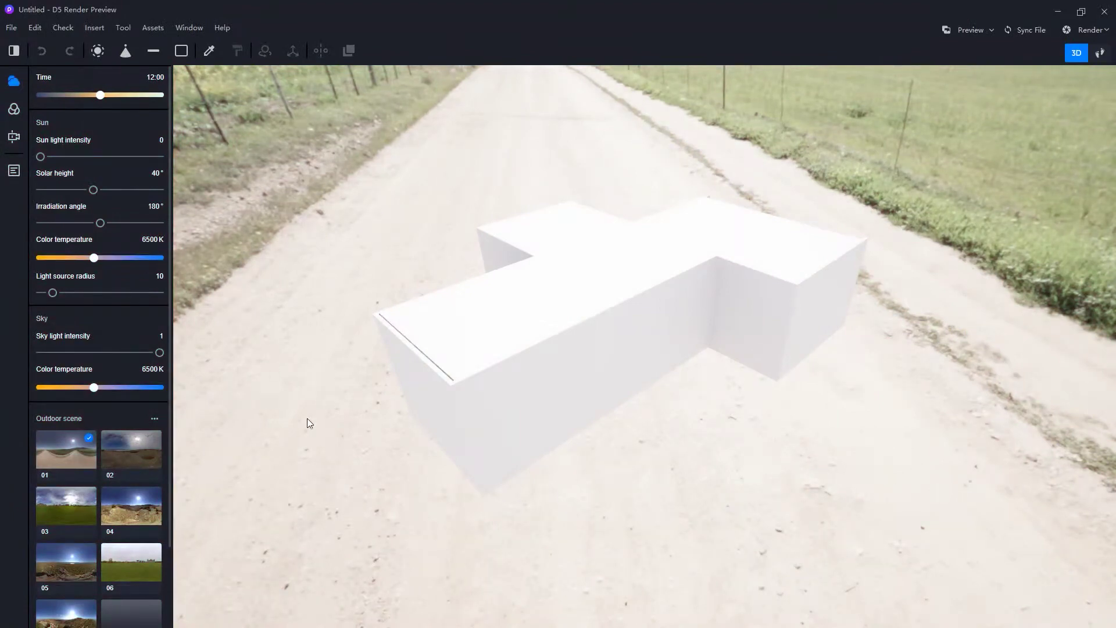
scroll(559, 519, "up", 1)
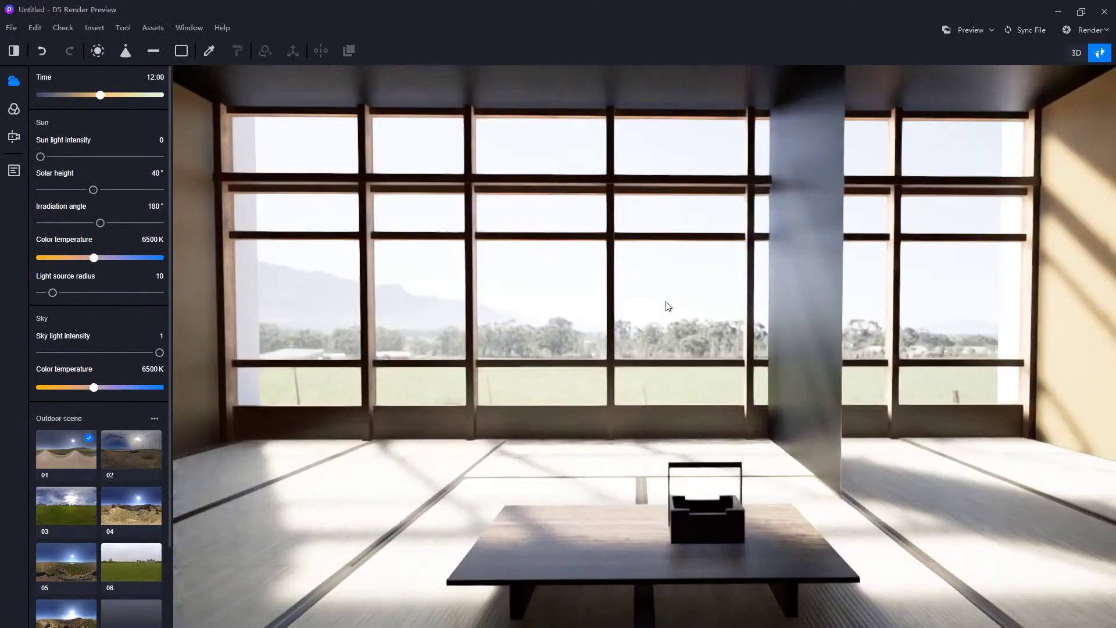
- Walk the lowered camera into the wooden hall and set Tone Mapping Exposure to 1 EV
key("s")
key("w")
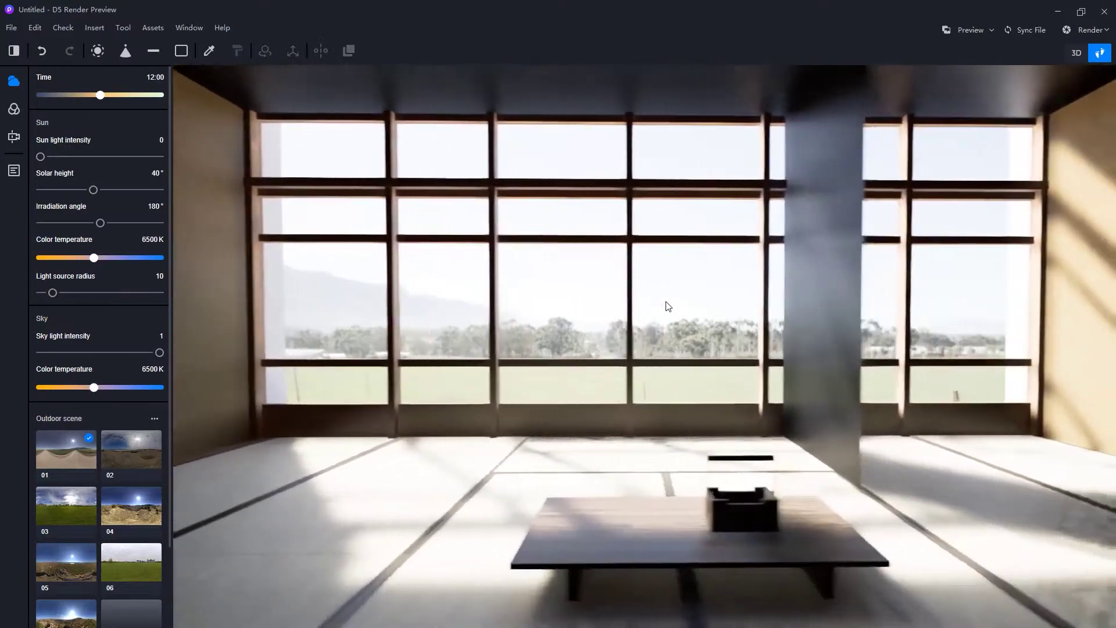
key("w")
key("d")
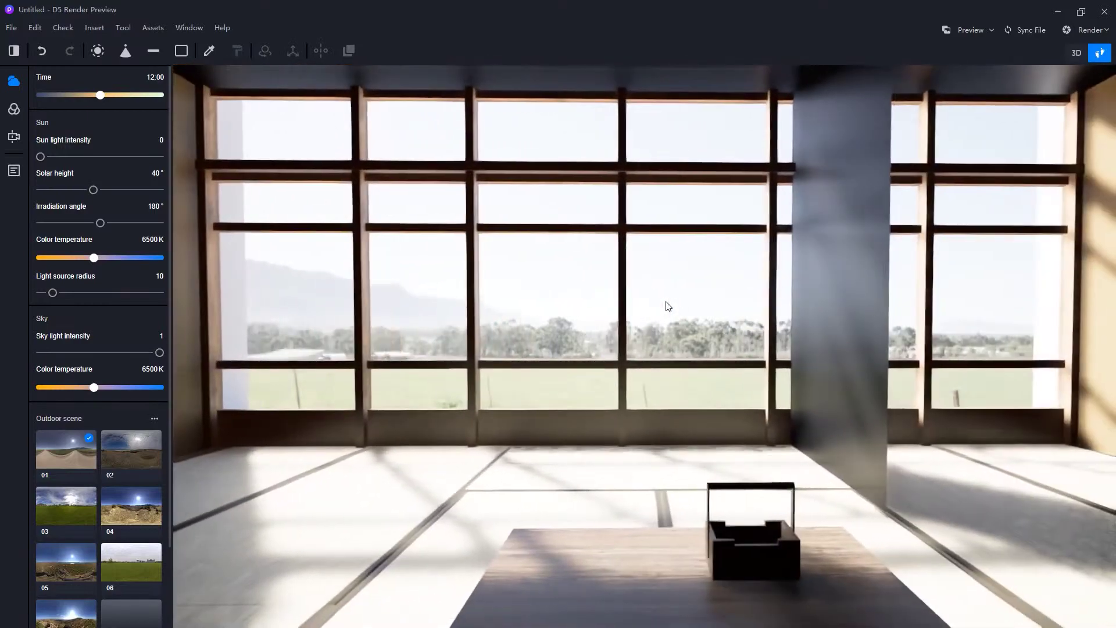
key("q")
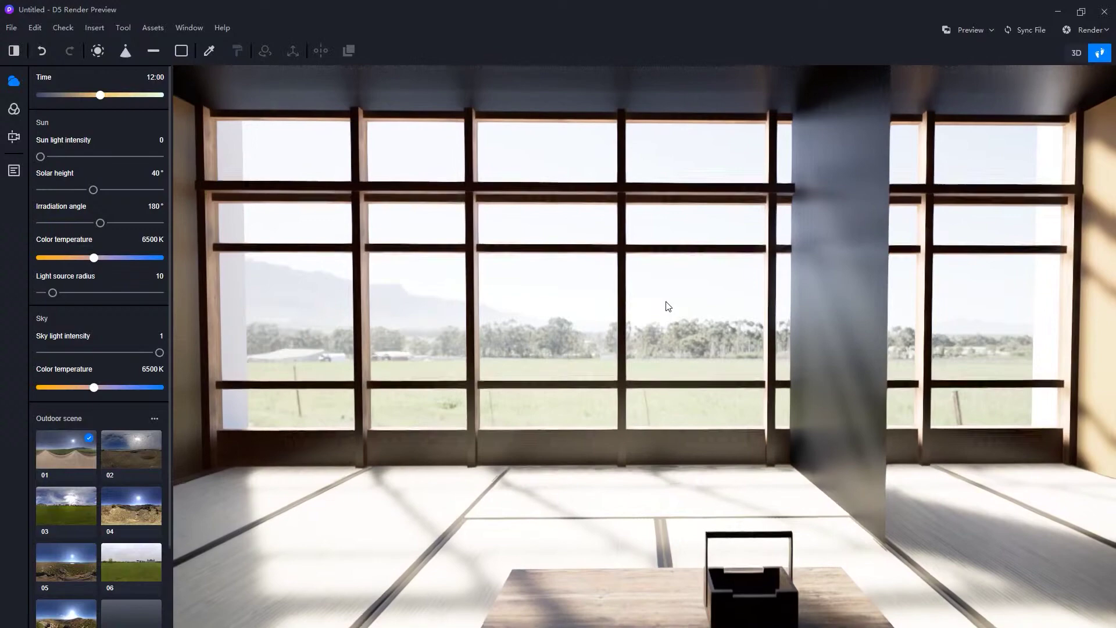
key("q")
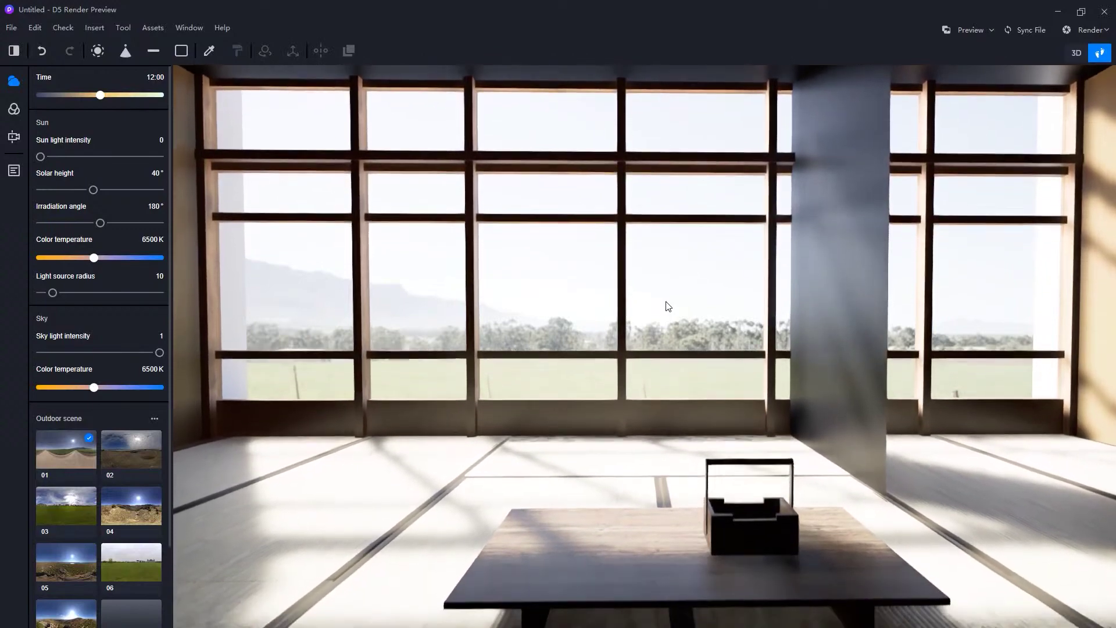
right_click_drag(646, 314, 601, 304)
left_click_drag(139, 161, 159, 161)
right_click_drag(323, 235, 632, 320)
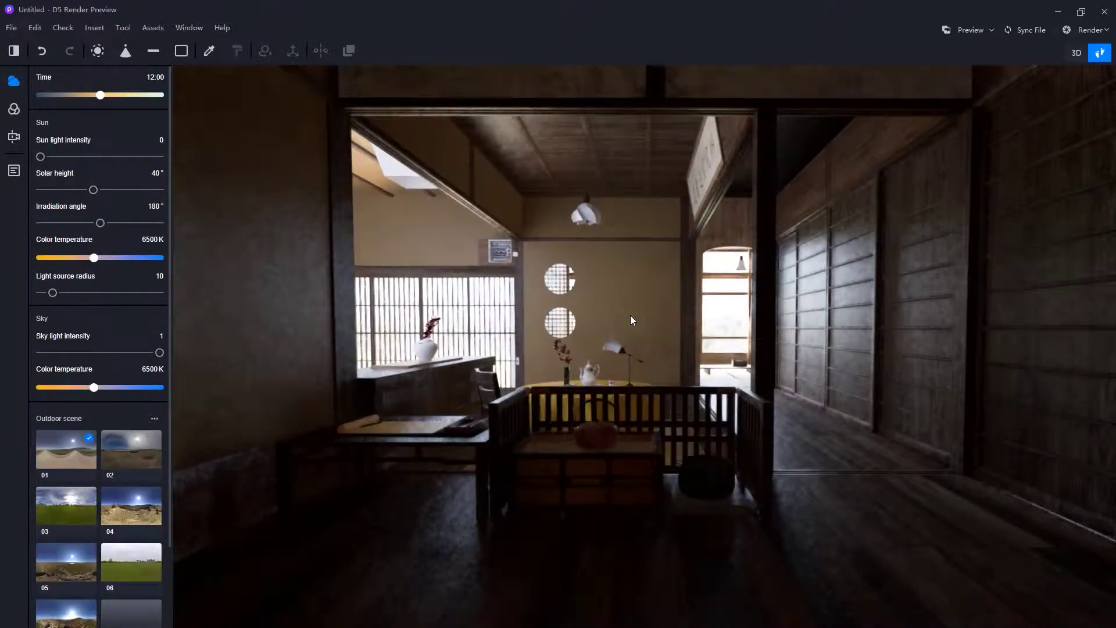
- Set the camera field of view to 85° with two-point perspective
left_click(13, 139)
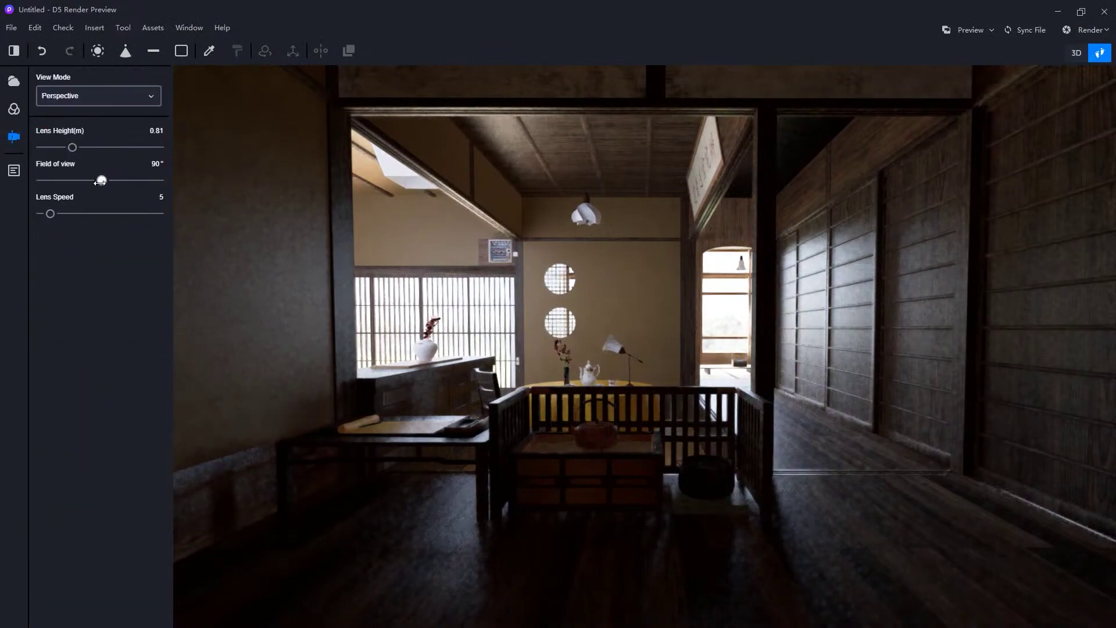
left_click_drag(75, 182, 106, 181)
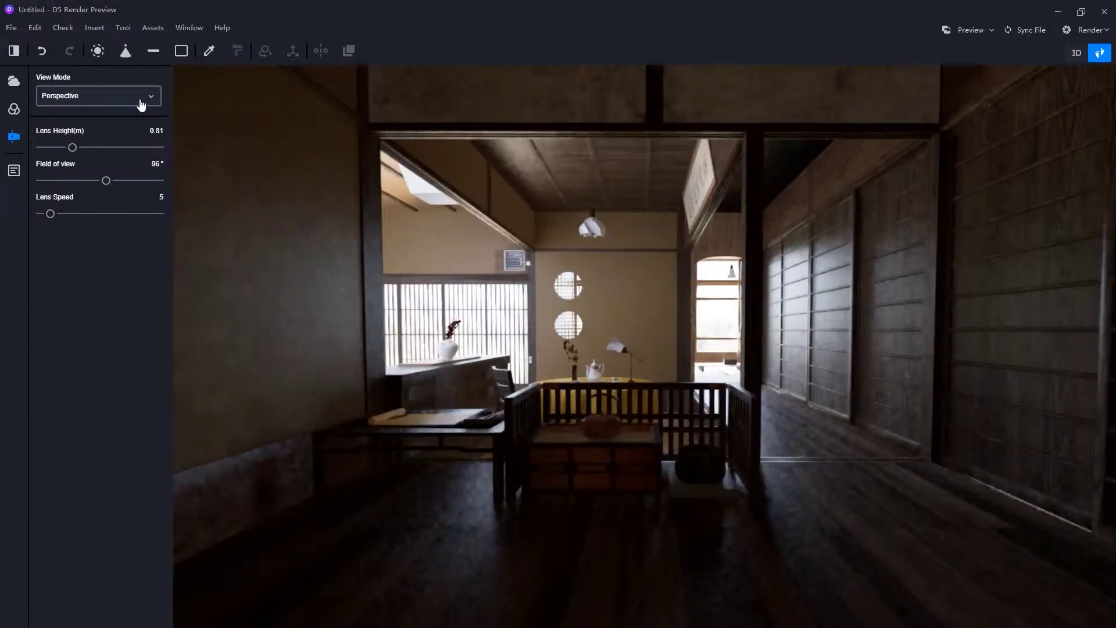
left_click(146, 97)
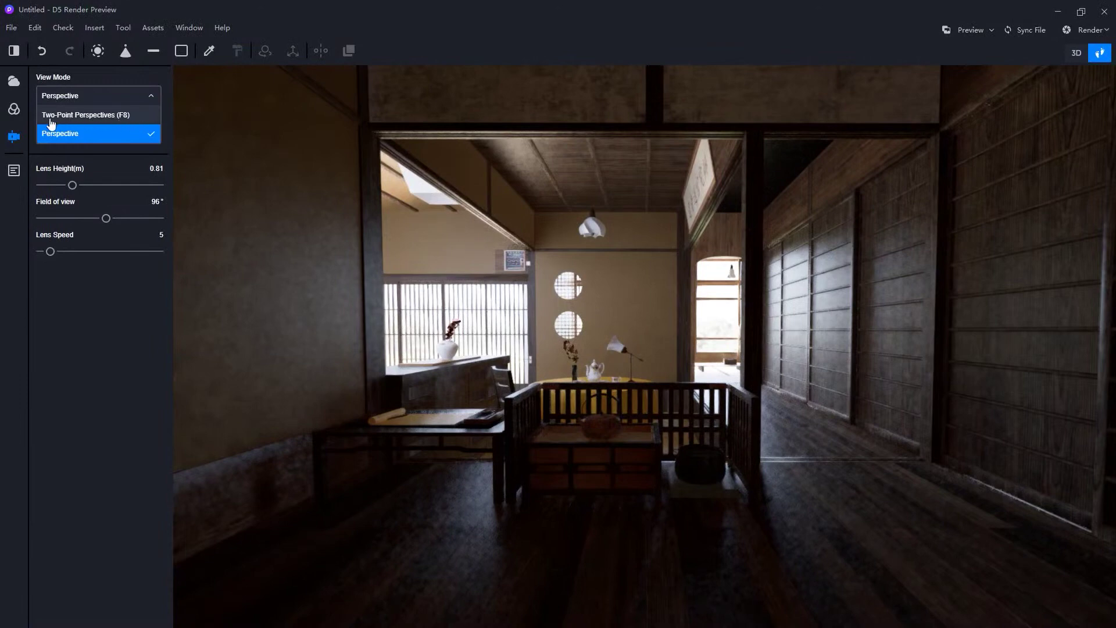
left_click(141, 117)
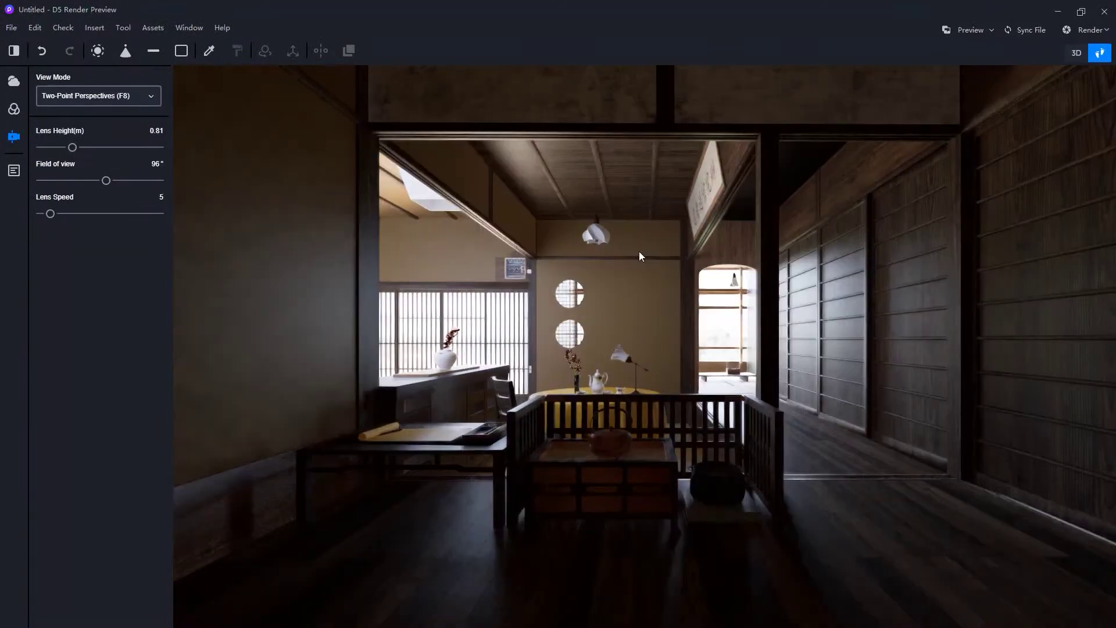
- Save the view as a new scene, then move forward from Scene 1 into the tatami room
left_click(14, 171)
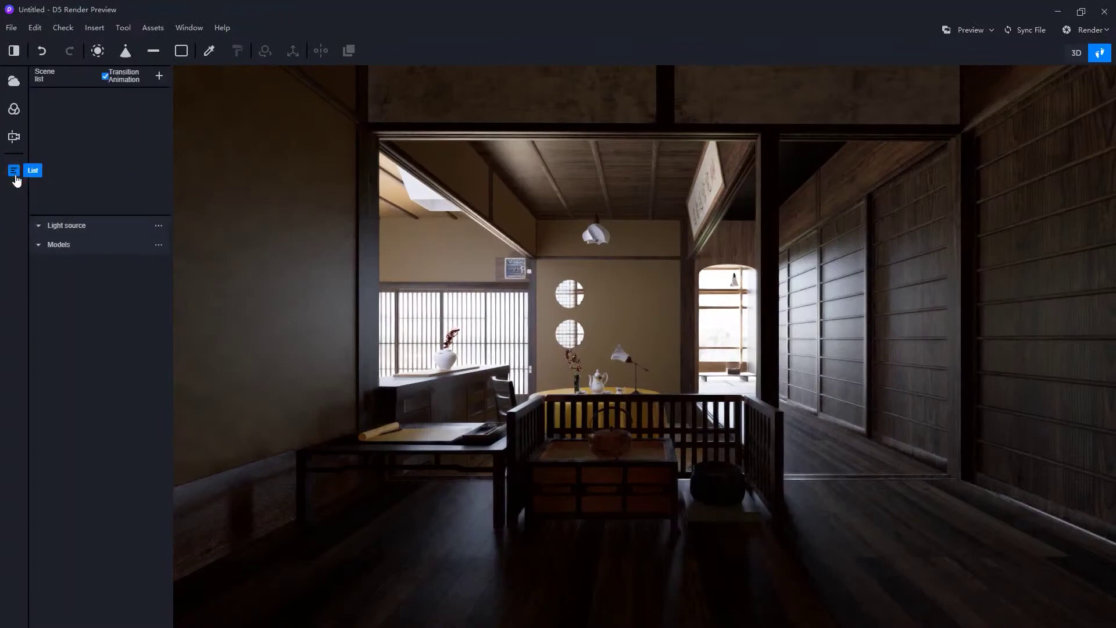
left_click(160, 79)
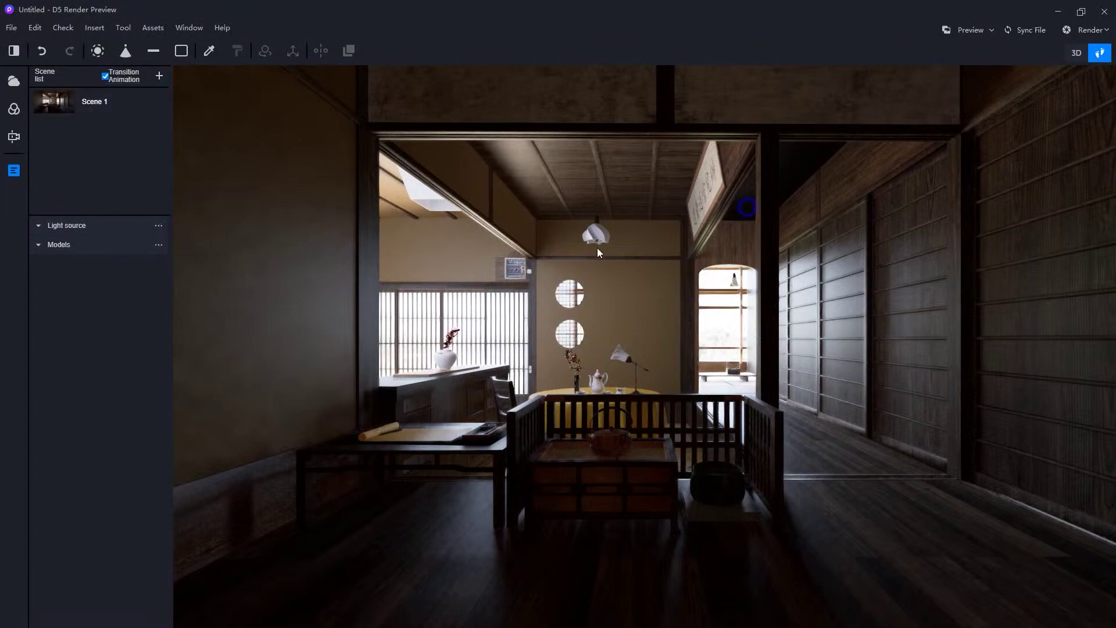
right_click_drag(598, 248, 388, 260)
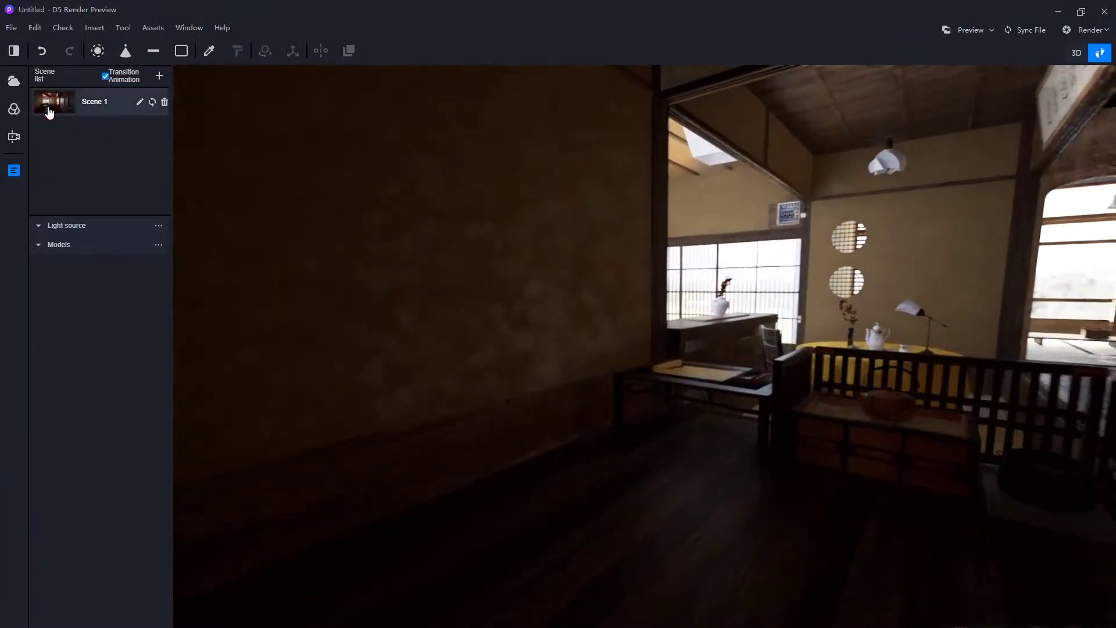
left_click(49, 111)
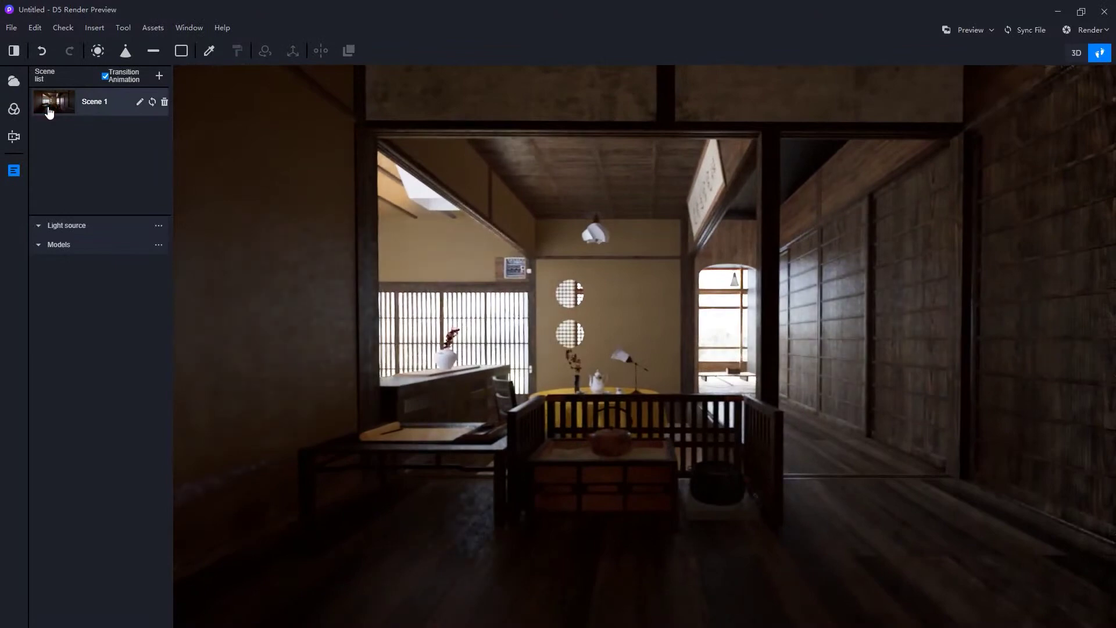
key("w")
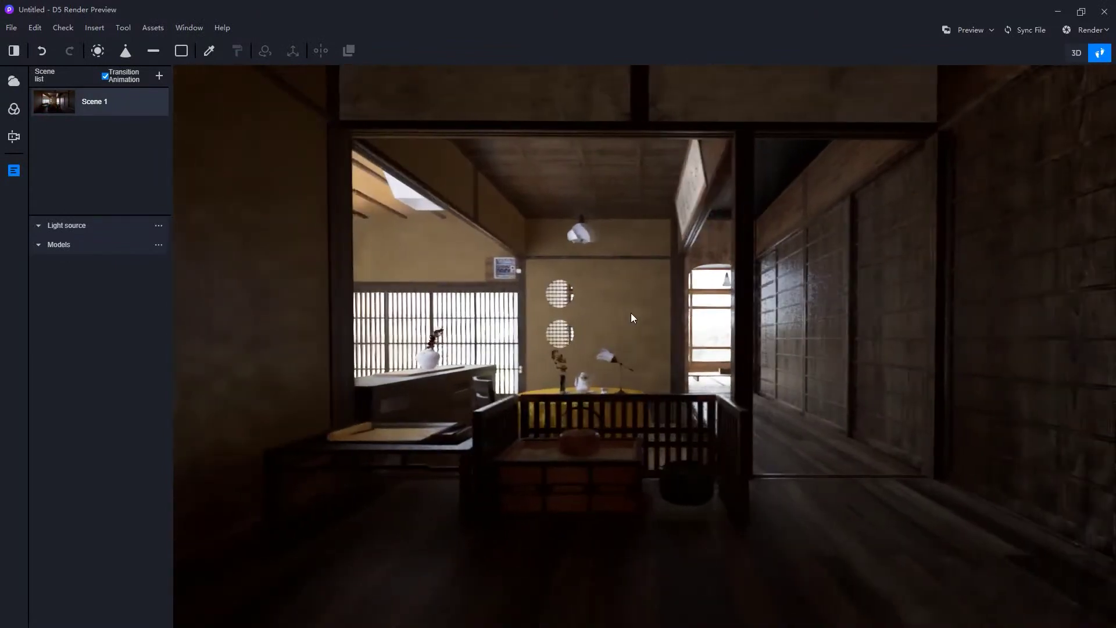
mouse_move(146, 112)
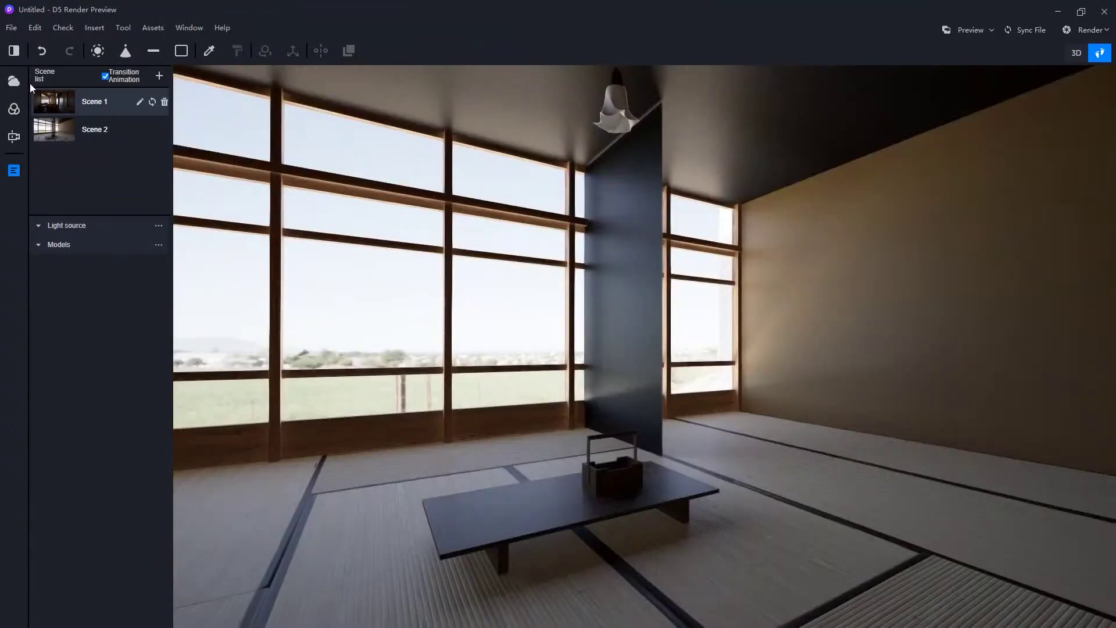
- Set the sun to 12:00, intensity 0.3, 37° solar height, 68° irradiation angle, 5500 K
left_click(13, 84)
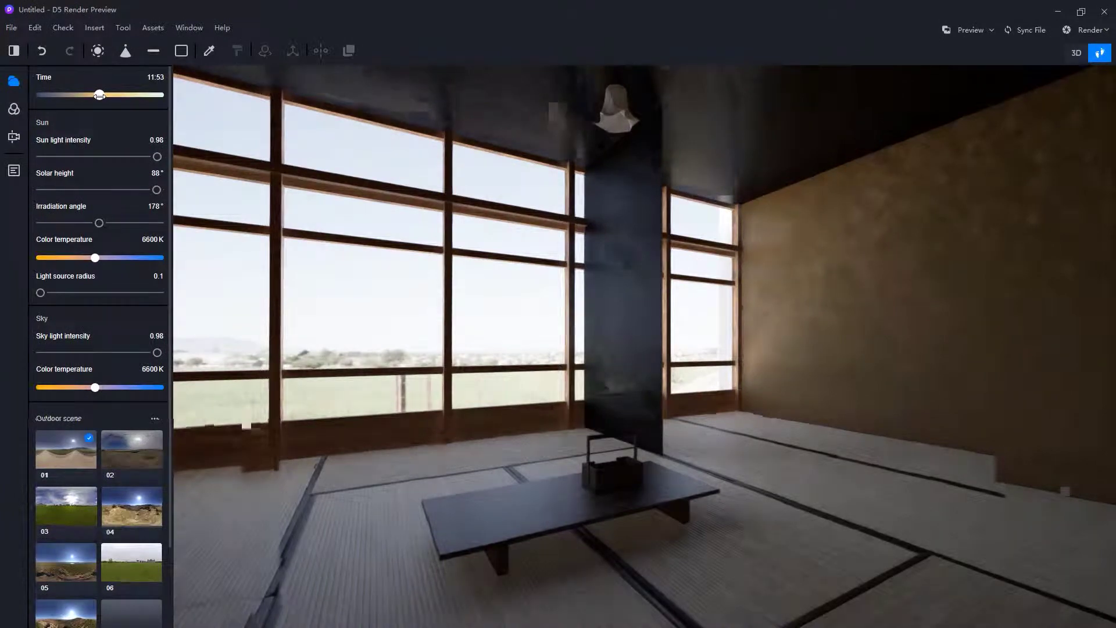
left_click_drag(99, 95, 100, 95)
left_click_drag(157, 157, 76, 156)
left_click_drag(95, 189, 84, 190)
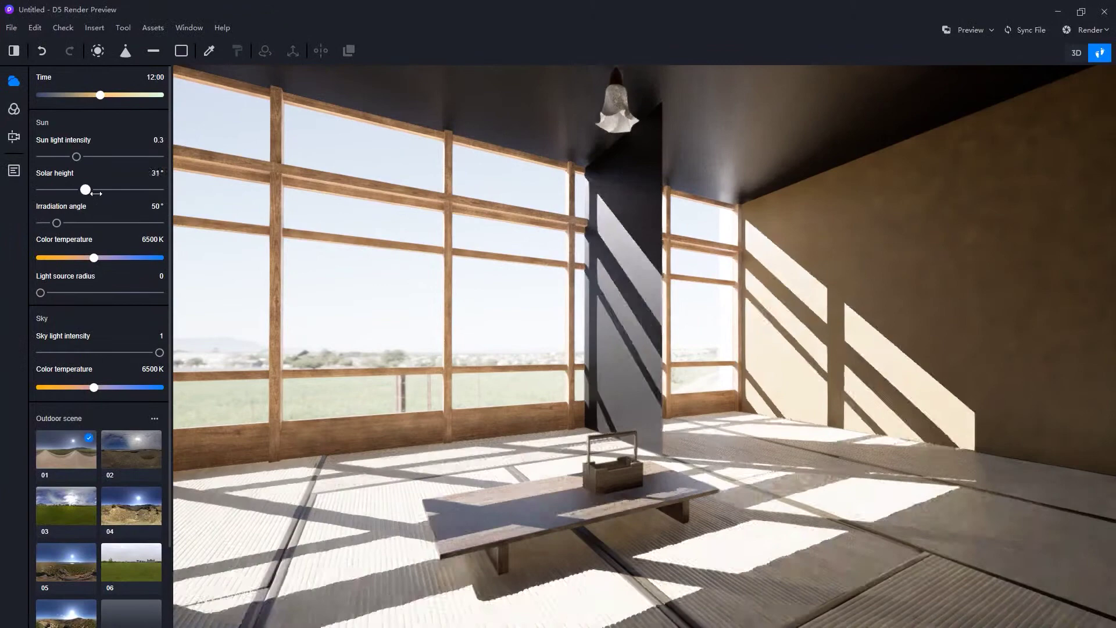
left_click(56, 223)
left_click_drag(57, 223, 68, 223)
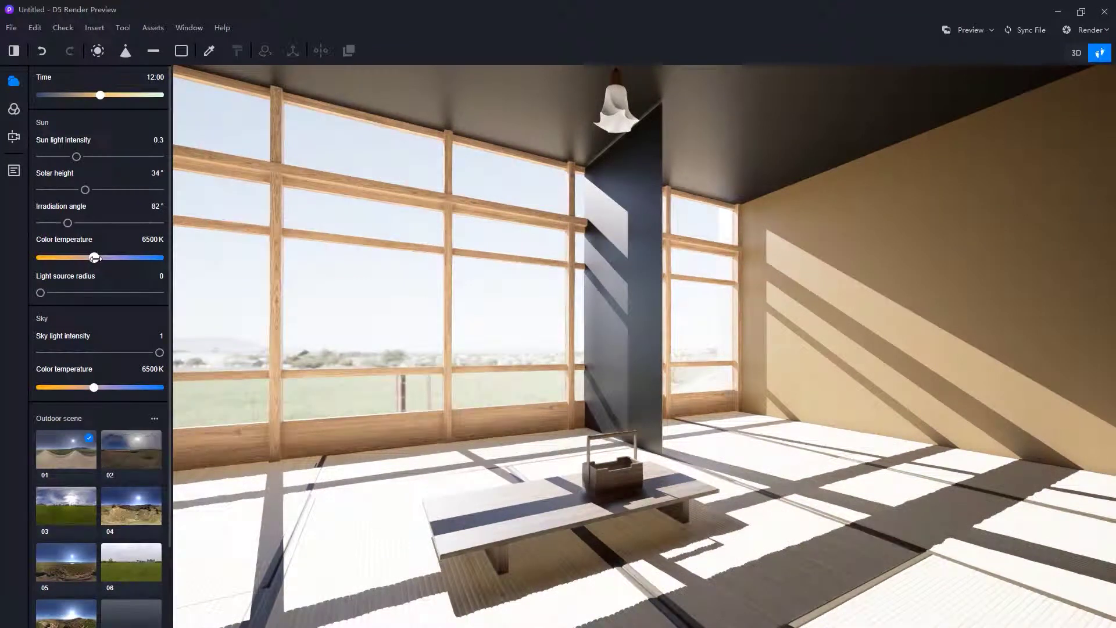
mouse_move(95, 258)
left_mouse_down()
mouse_move(64, 258)
mouse_move(87, 259)
left_mouse_up()
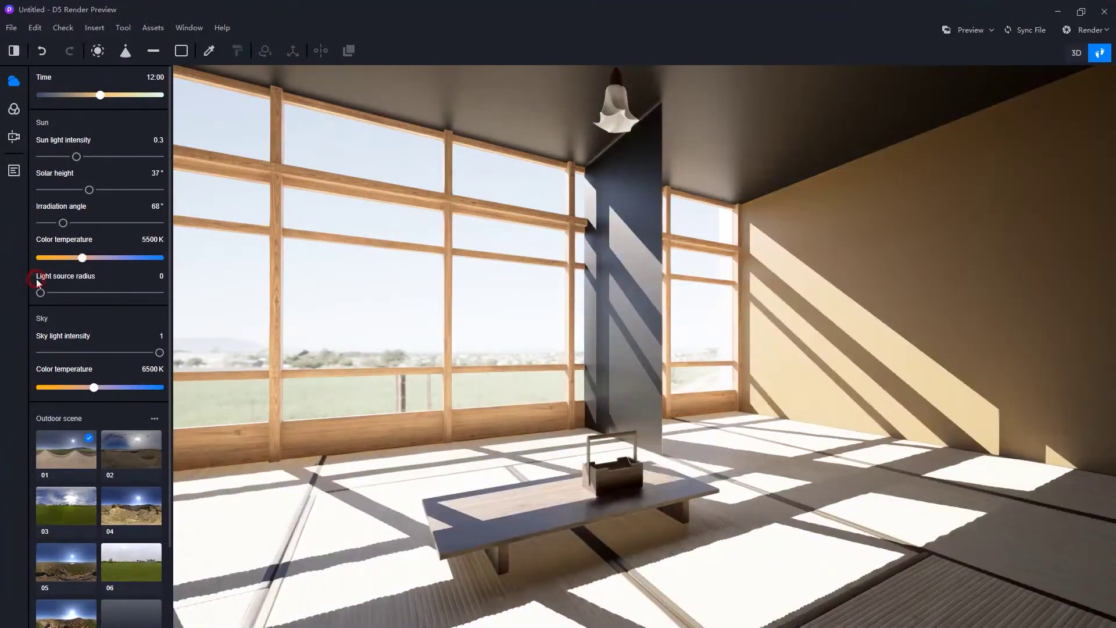
- Give the sun a 0.5 light source radius and set the sky colour temperature to 7000 K
mouse_move(41, 292)
left_mouse_down()
mouse_move(114, 292)
mouse_move(41, 292)
left_mouse_up()
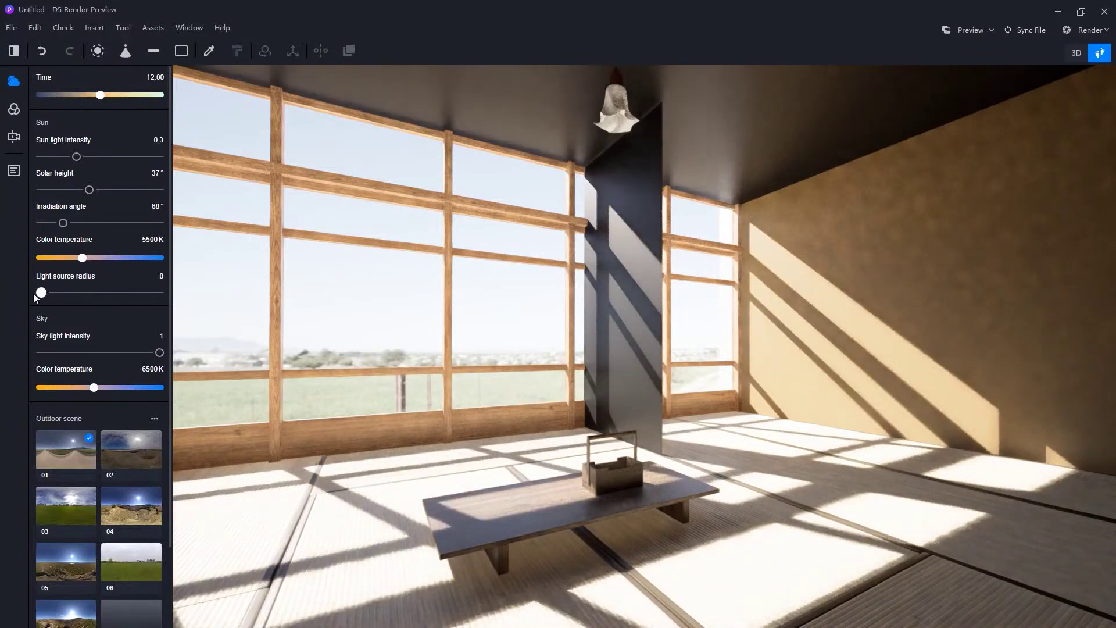
mouse_move(41, 293)
left_mouse_down()
mouse_move(116, 292)
mouse_move(40, 292)
left_mouse_up()
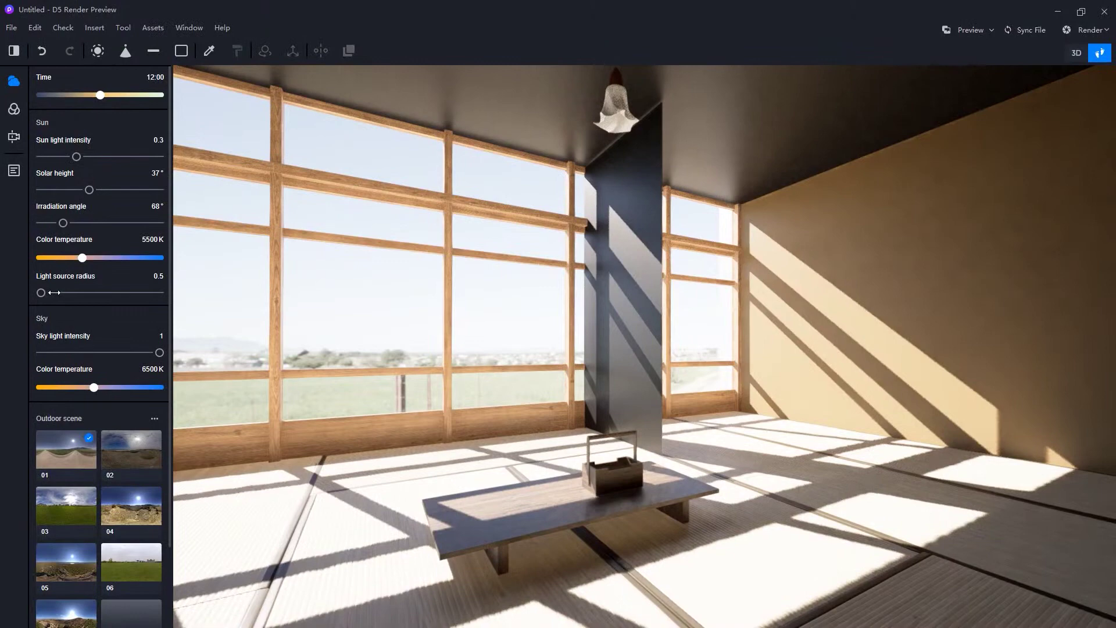
left_click_drag(159, 352, 218, 360)
mouse_move(94, 387)
left_mouse_down()
mouse_move(35, 387)
mouse_move(92, 387)
left_mouse_up()
left_click_drag(179, 388, 100, 387)
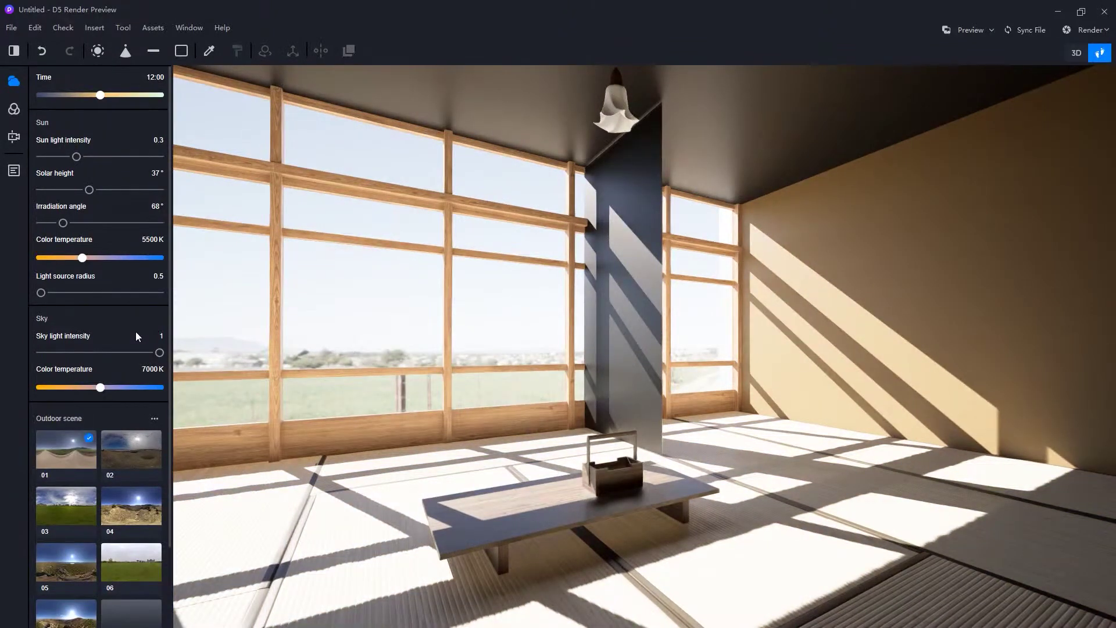
scroll(135, 331, "down", 2)
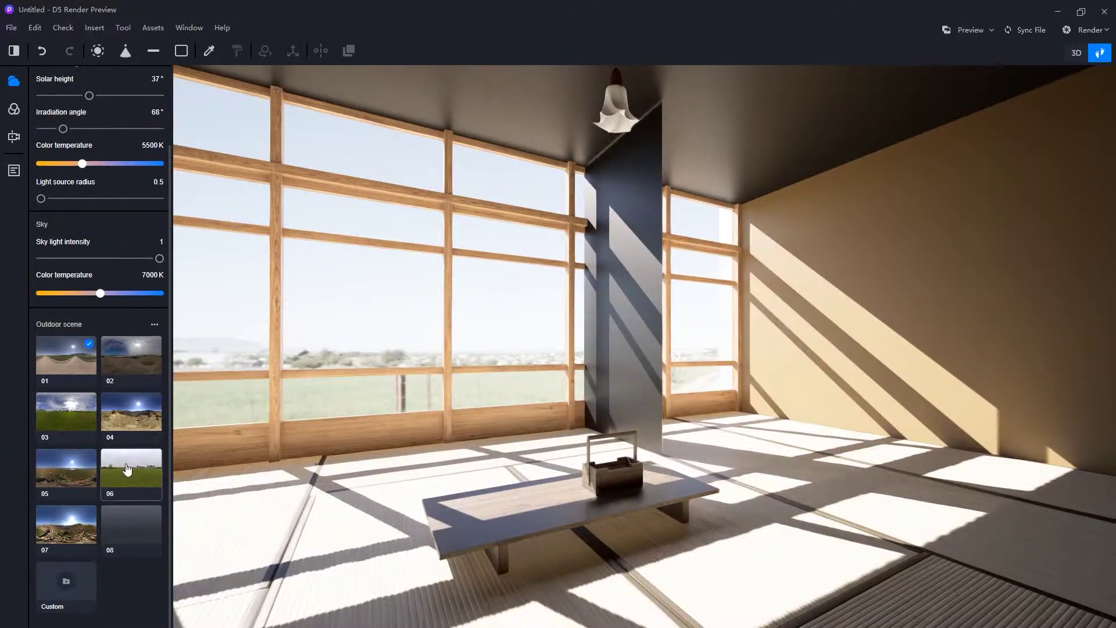
left_click(66, 581)
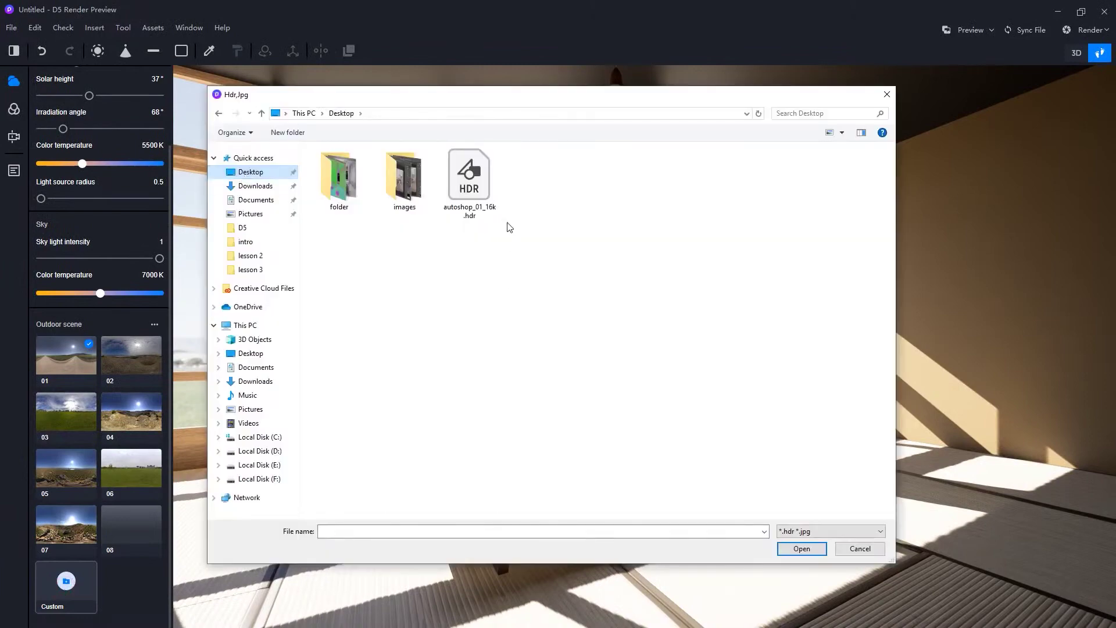
left_click(483, 185)
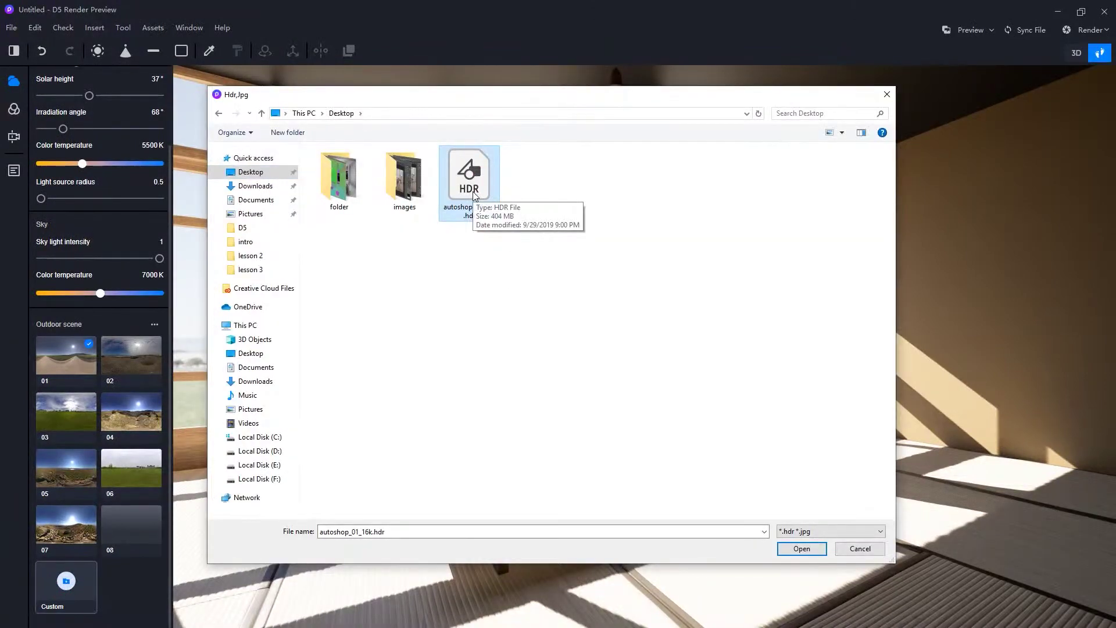
double_click(474, 194)
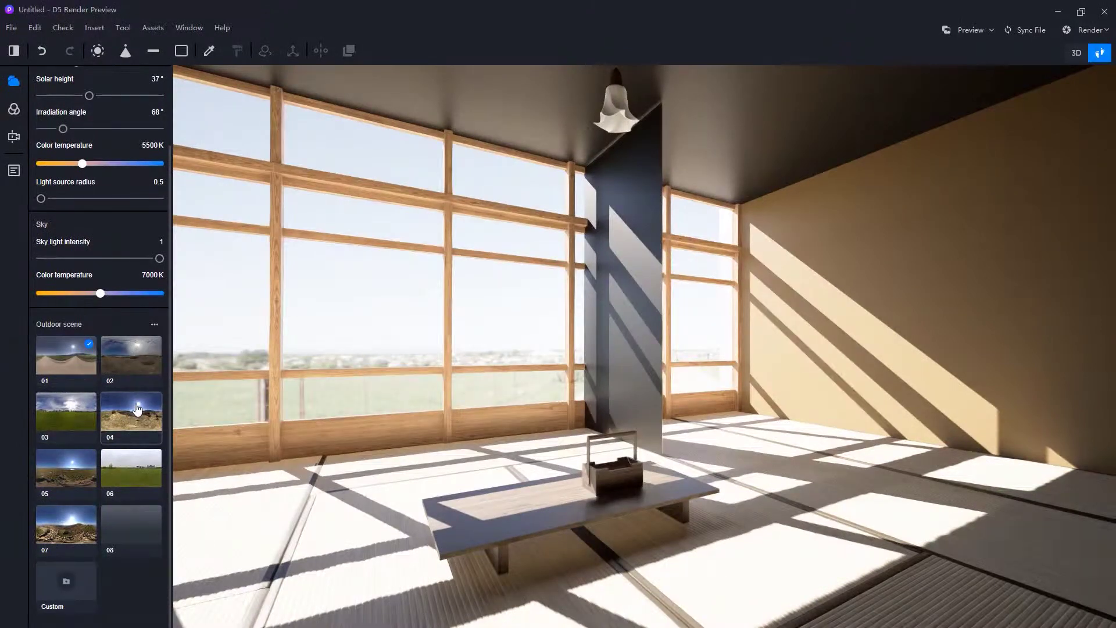
- Set sun intensity to 0 and switch to overcast outdoor sky preset 06, rotated to 337°
scroll(137, 409, "up", 3)
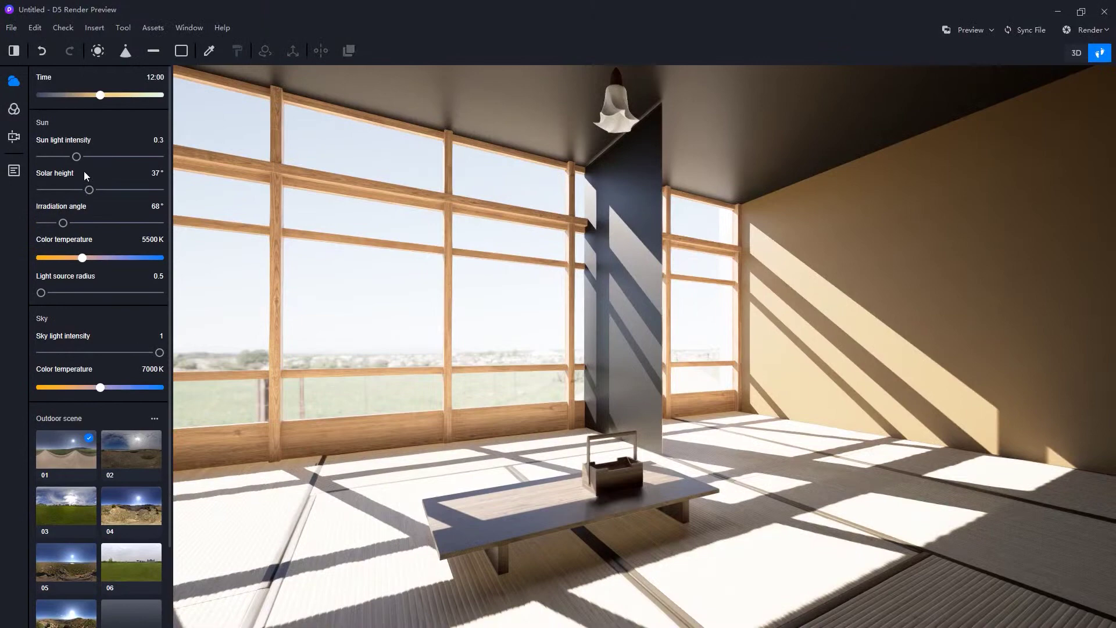
left_click_drag(63, 157, 41, 157)
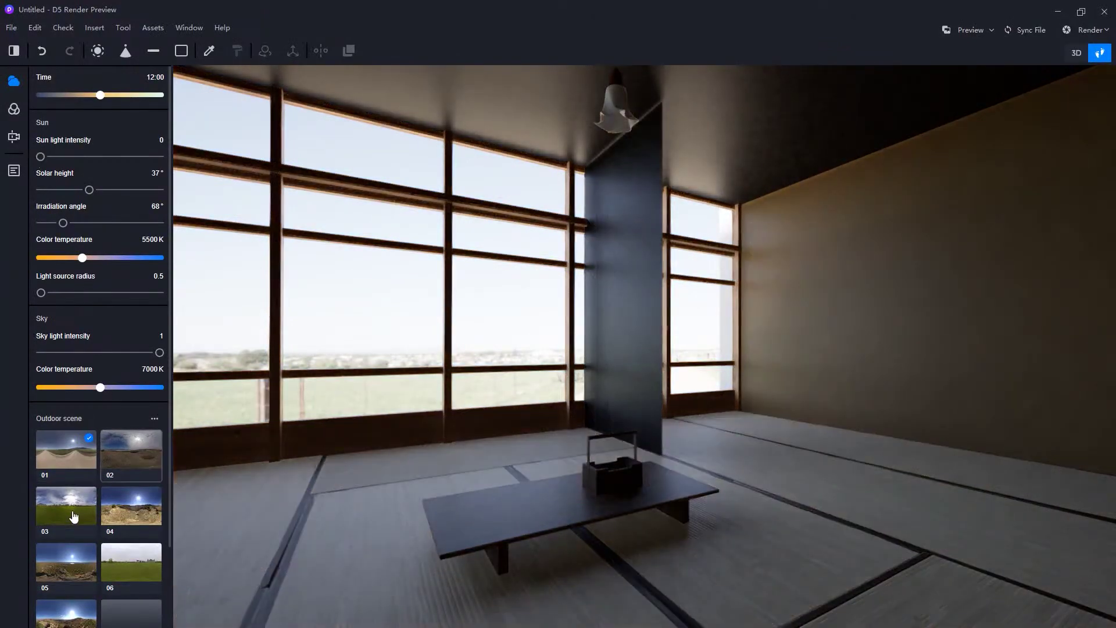
scroll(123, 471, "down", 1)
scroll(123, 471, "down", 1)
left_click(80, 377)
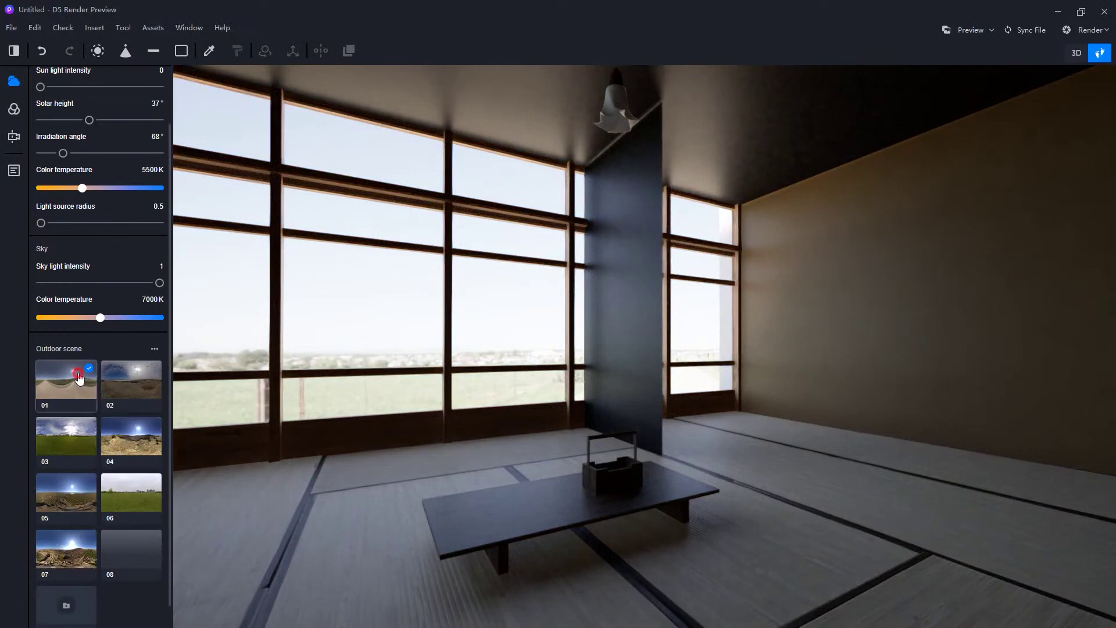
left_click(155, 348)
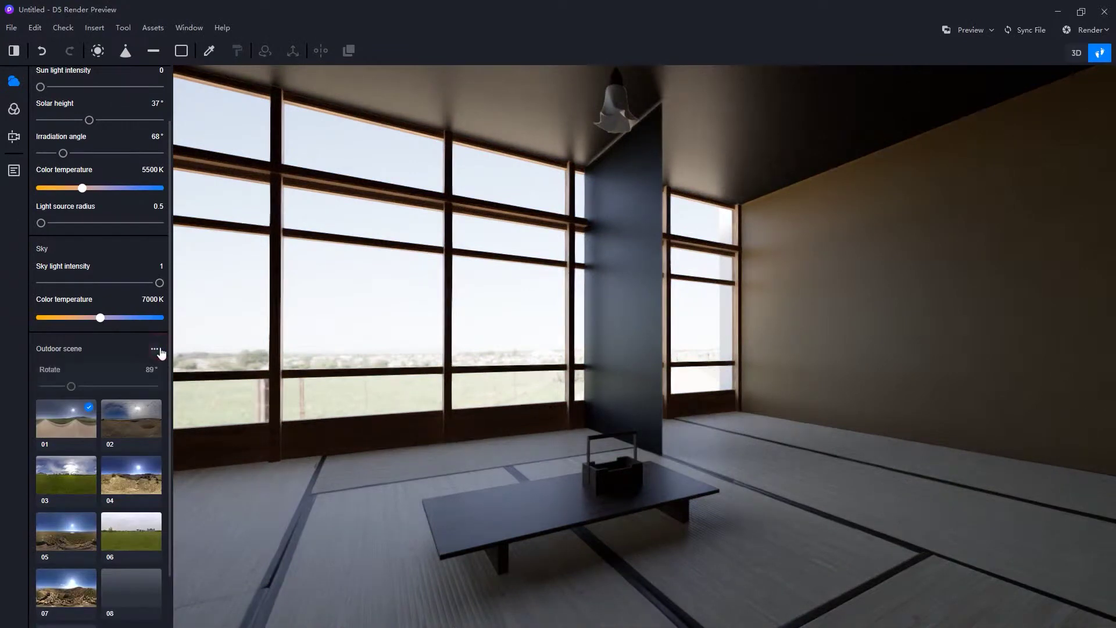
left_click_drag(71, 386, 146, 386)
left_click(131, 534)
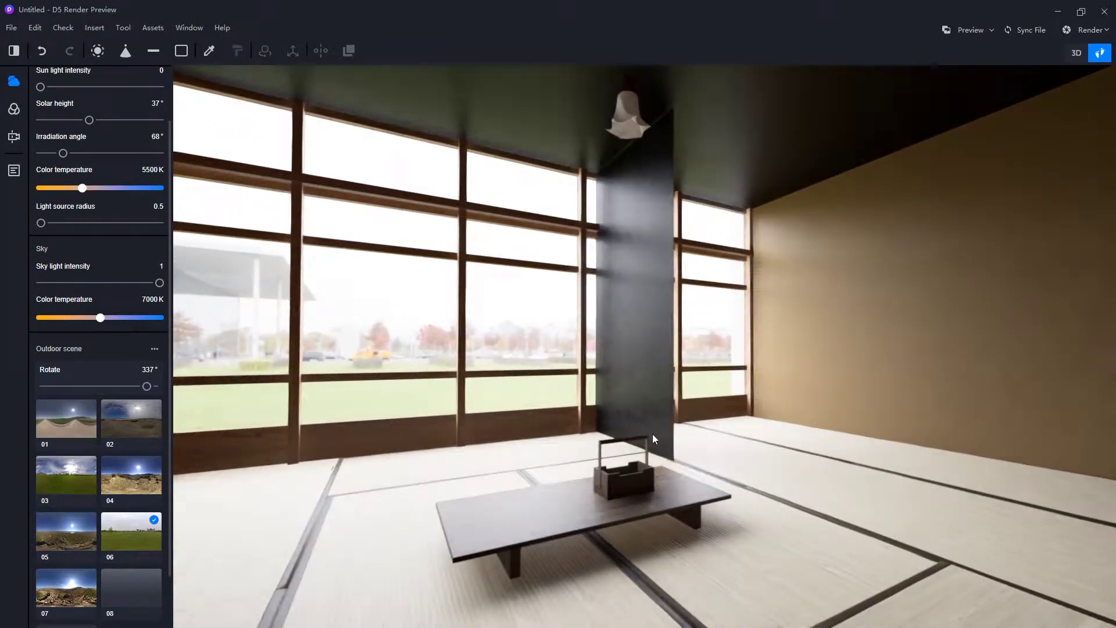
- Jump back to the saved Scene 1 camera view of the wooden hall
left_click(13, 170)
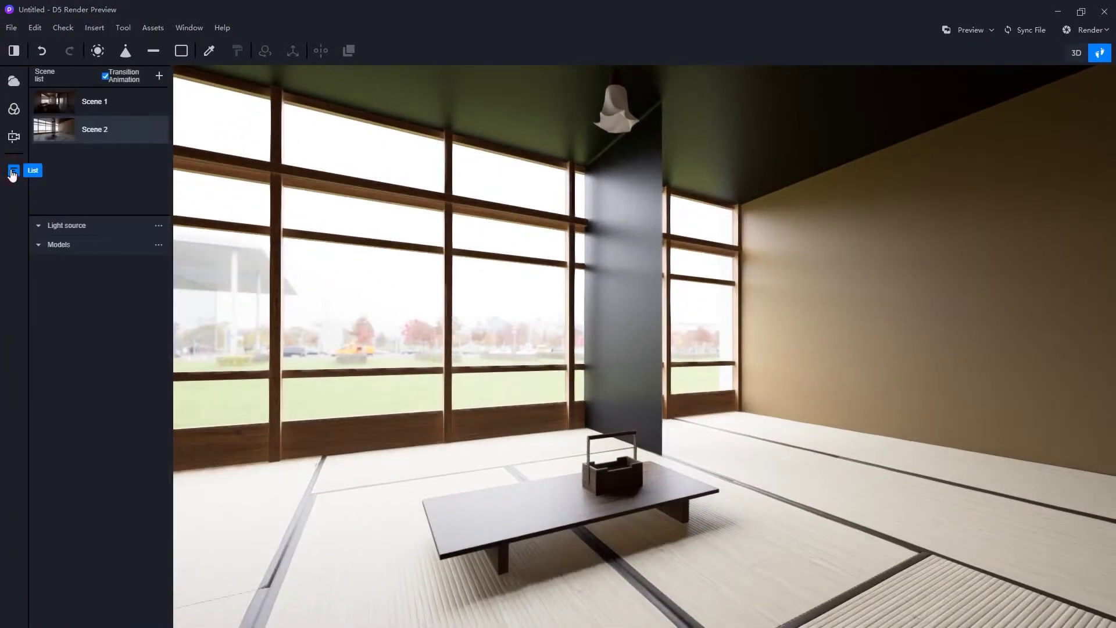
left_click(53, 109)
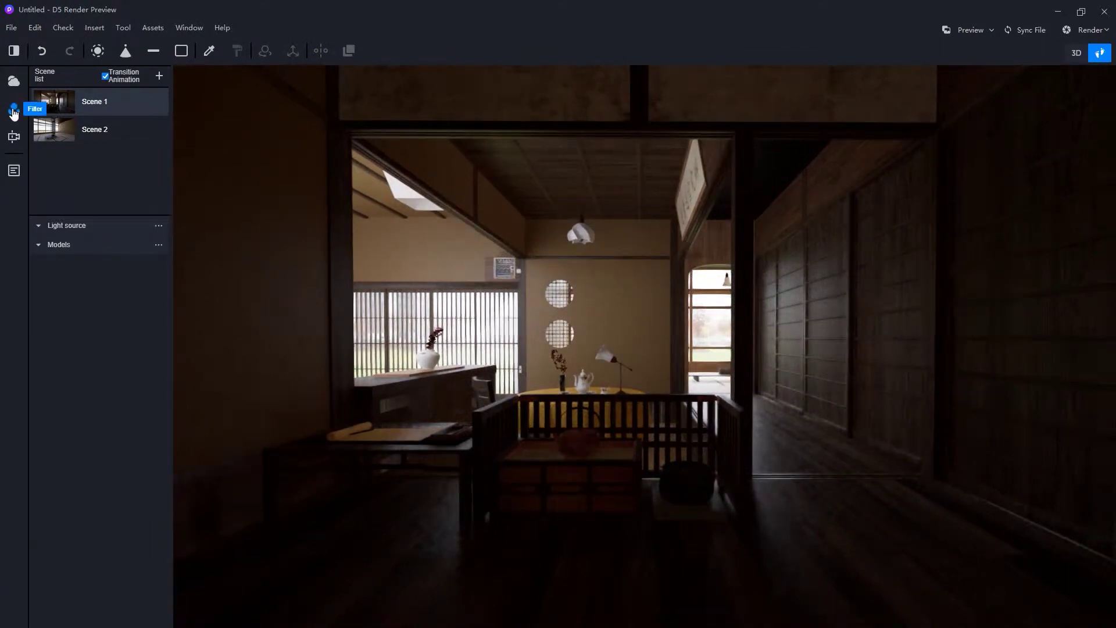
- Set the Tone Mapping exposure to 0.93 EV to brighten the wooden hall
left_click(14, 110)
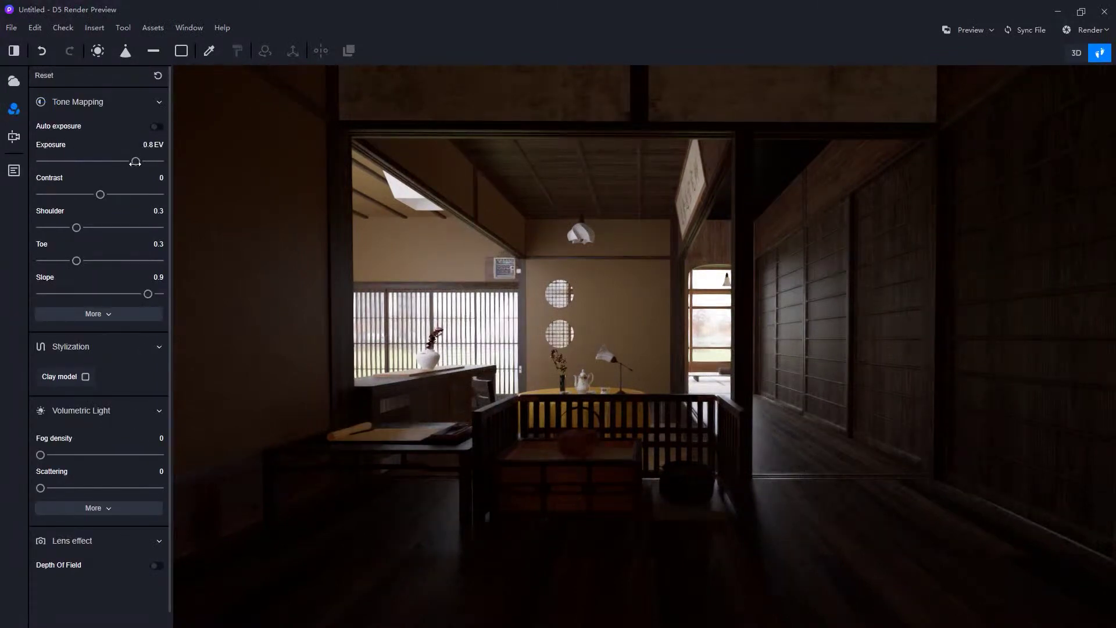
left_click_drag(144, 163, 154, 168)
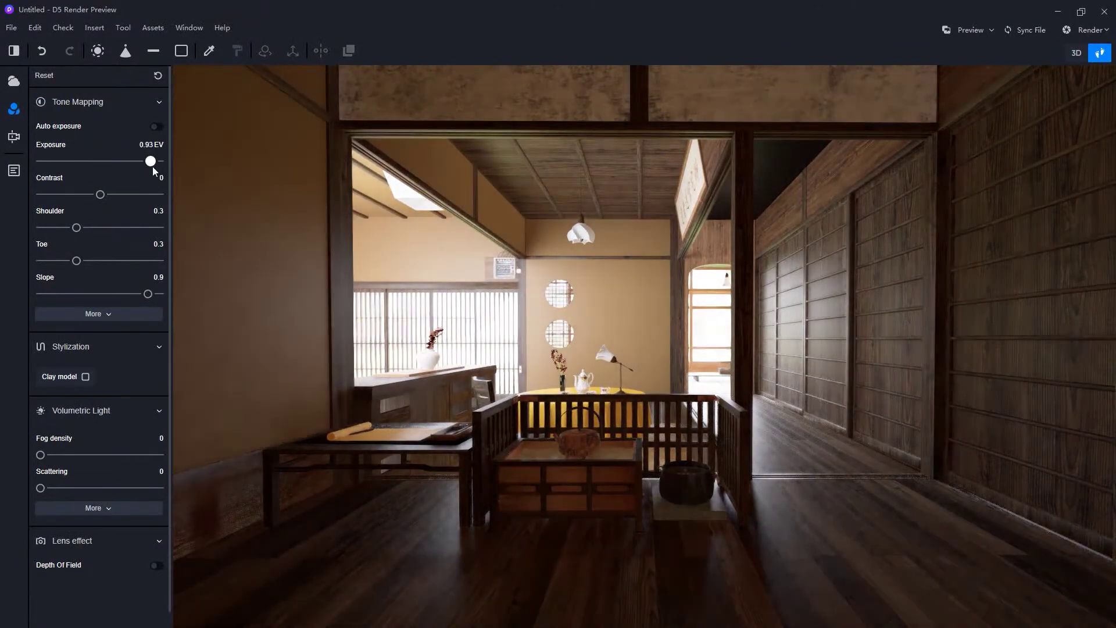
left_click_drag(153, 166, 150, 166)
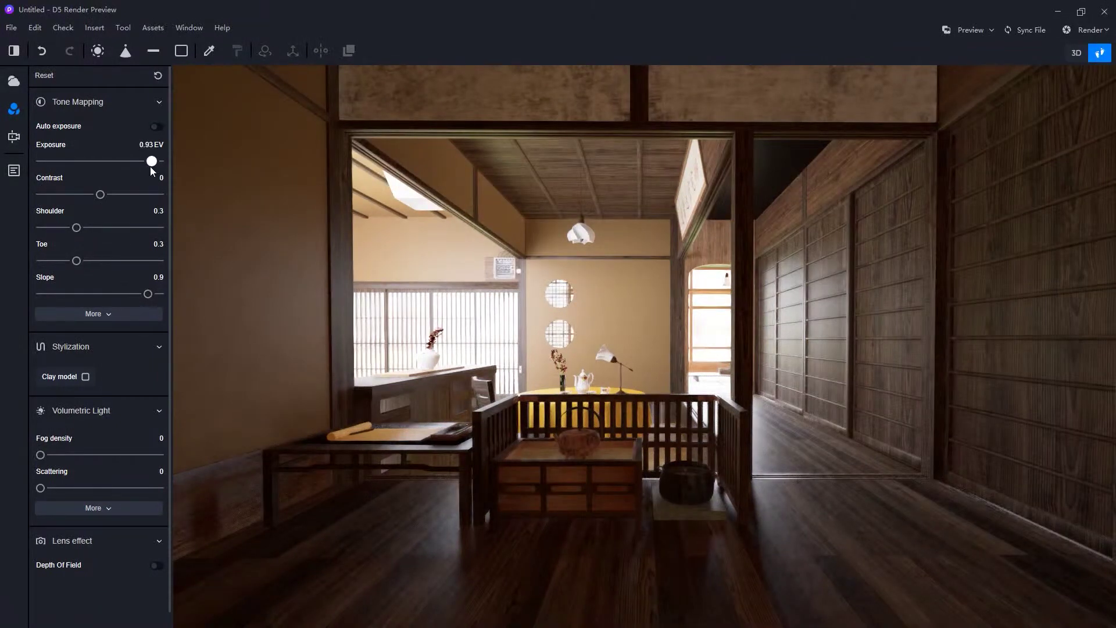